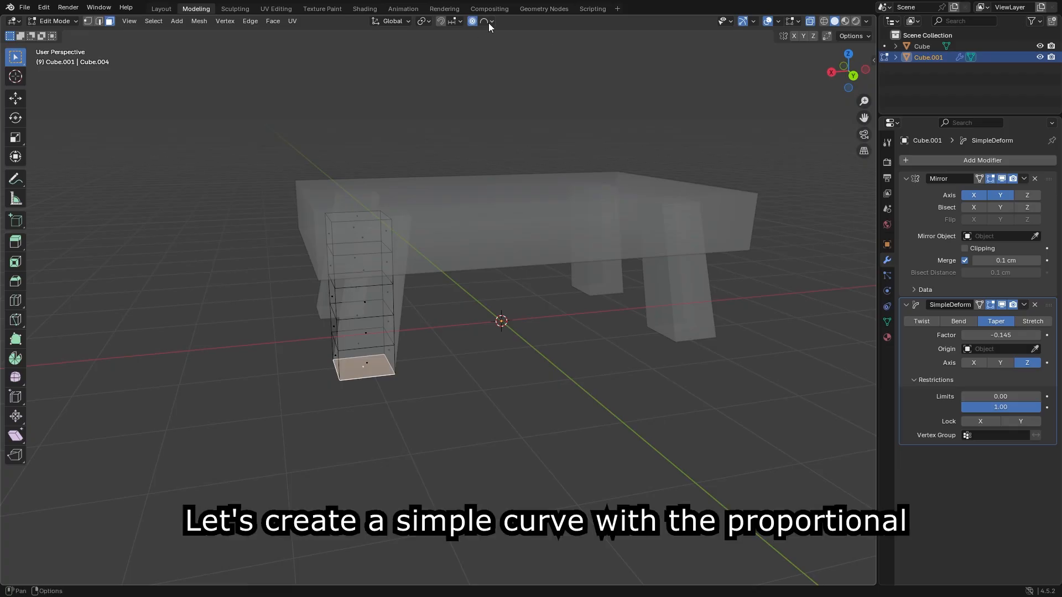
Choose the Smooth proportional editing falloff and scale in the table leg's middle edge loop to curve the leg.
click(487, 21)
click(457, 75)
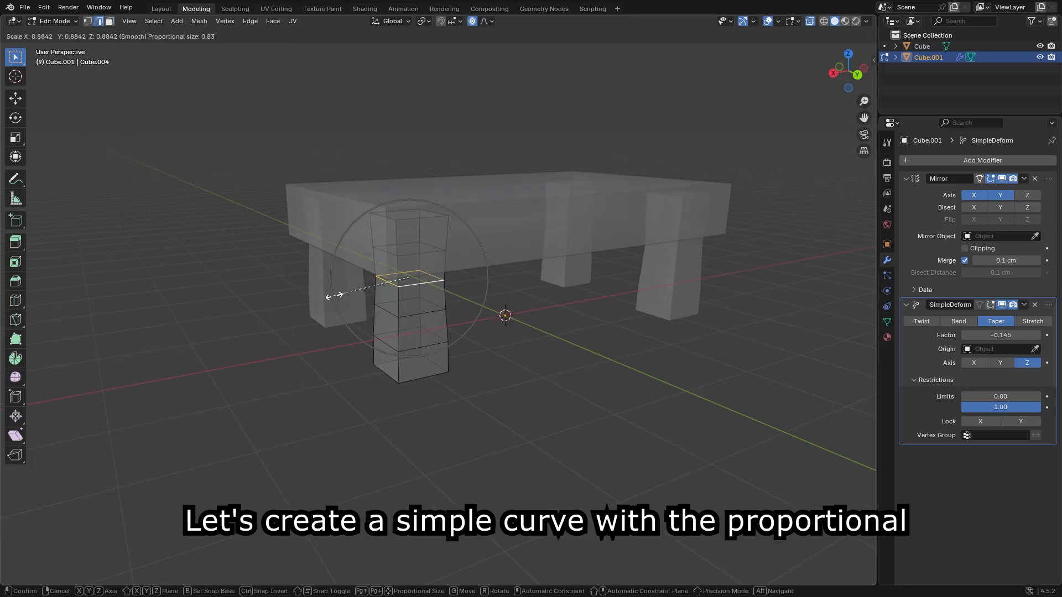
scroll(356, 302, down, 4)
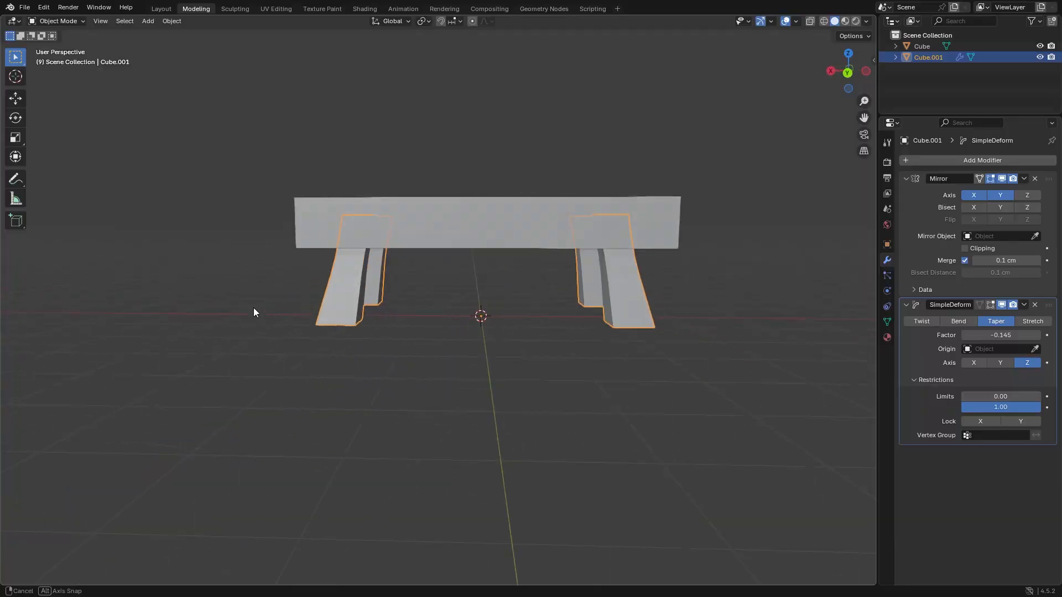
Scale up the top face of the table top so its sides flare outward.
middle_drag(254, 308, 493, 237)
click(481, 232)
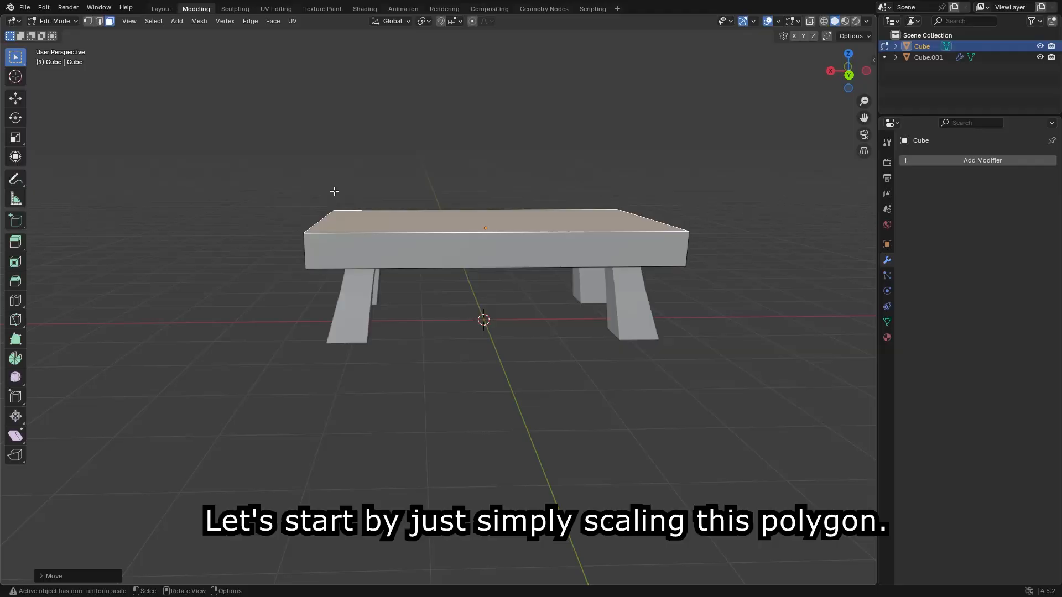
key(s)
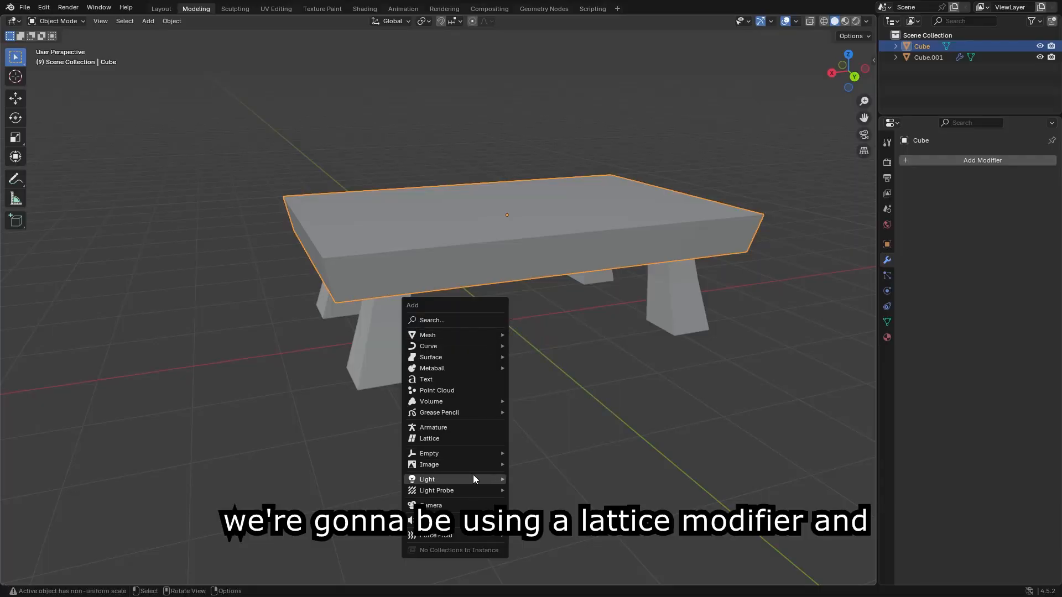
Add a lattice, scale it up around the table top and flatten it along Z.
click(469, 439)
middle_drag(468, 438, 453, 346)
key(s)
click(230, 225)
key(s)
key(z)
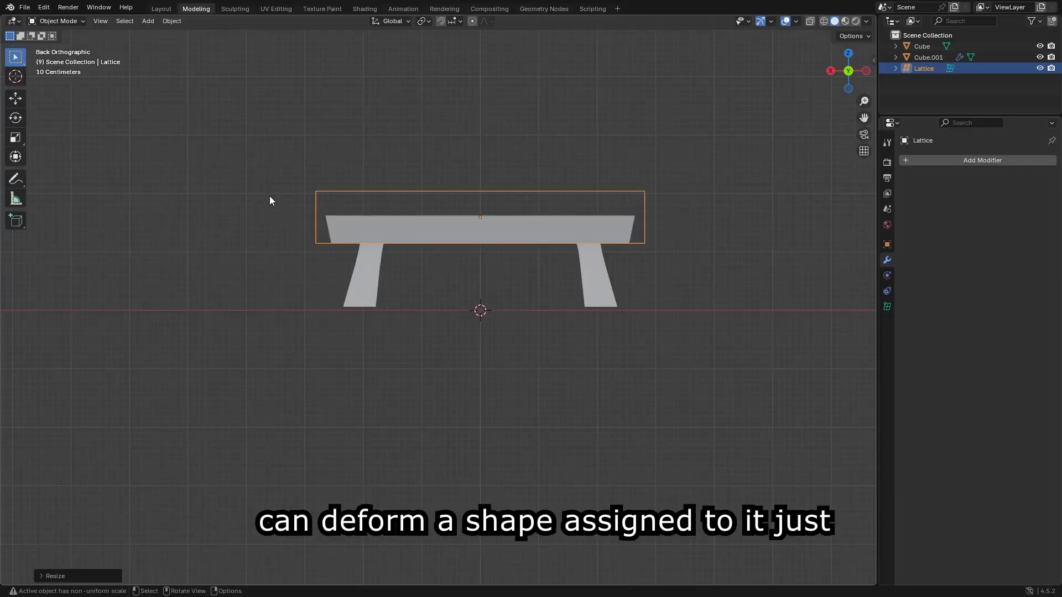
Lower the lattice along Z and reduce its height so it closely surrounds the table top.
key(g)
key(z)
click(270, 207)
key(s)
key(z)
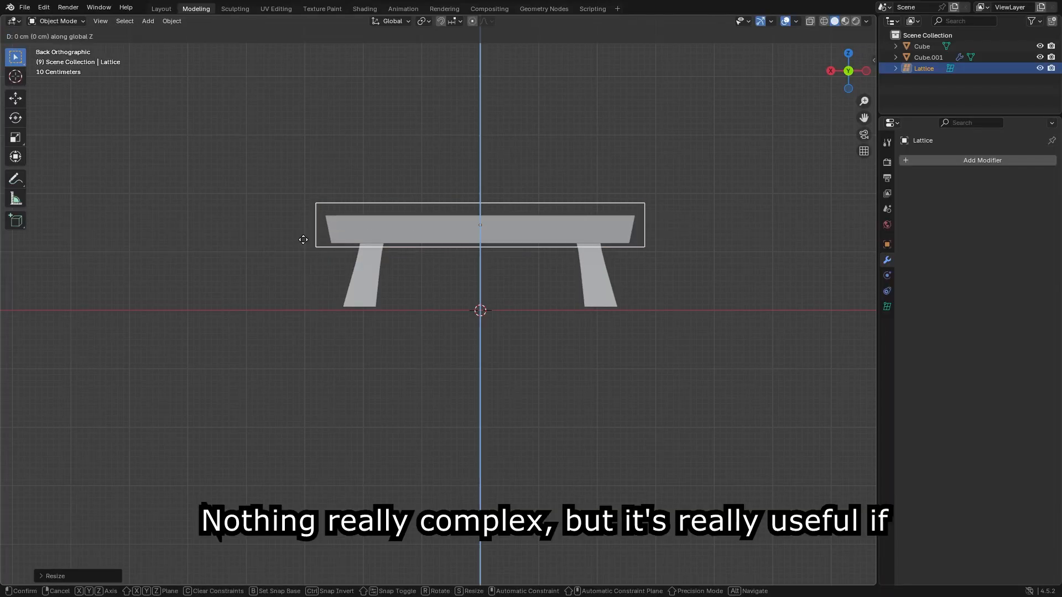
click(303, 246)
middle_drag(302, 247, 281, 346)
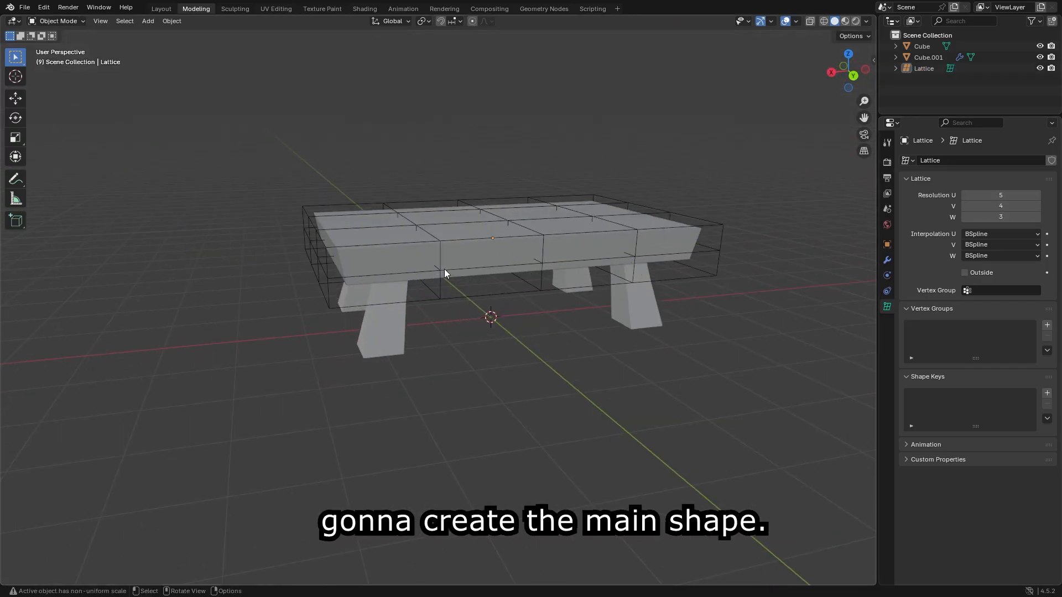
Add a Lattice modifier to the table top and assign the surrounding lattice as its object.
click(445, 287)
click(483, 263)
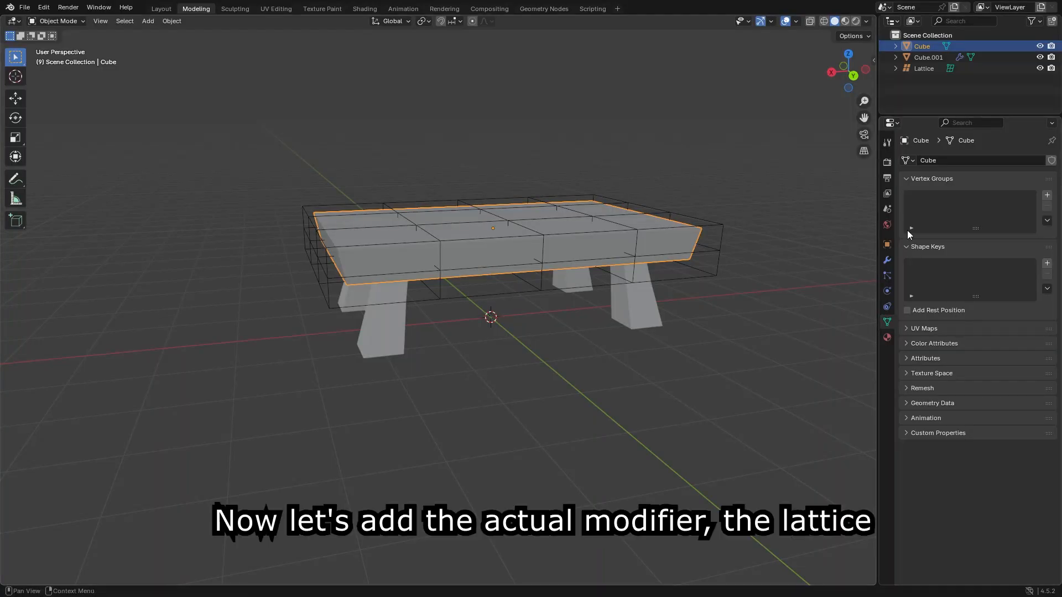
click(887, 260)
click(932, 156)
click(933, 161)
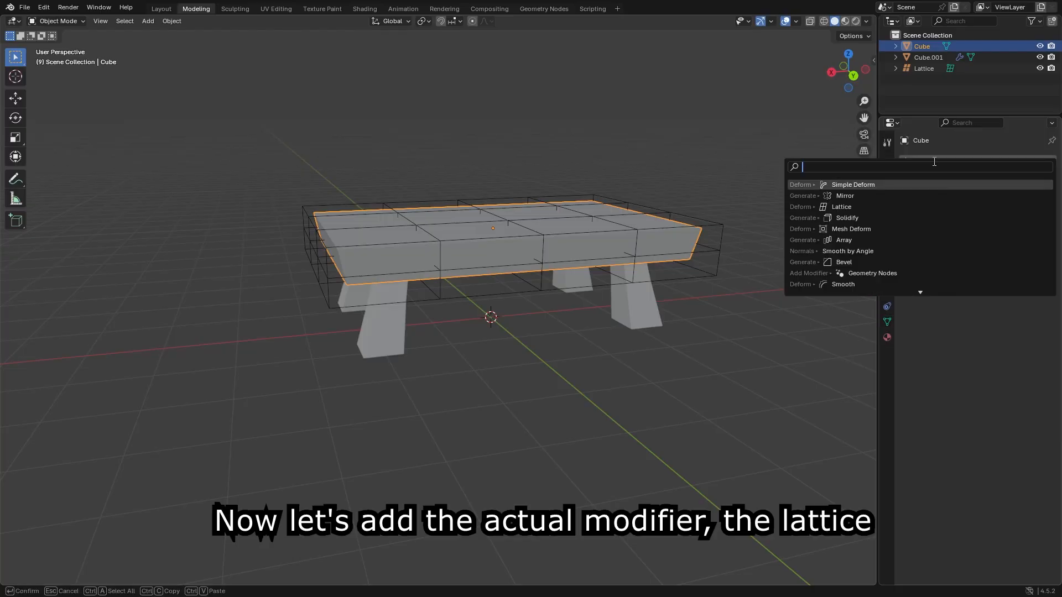
key(Return)
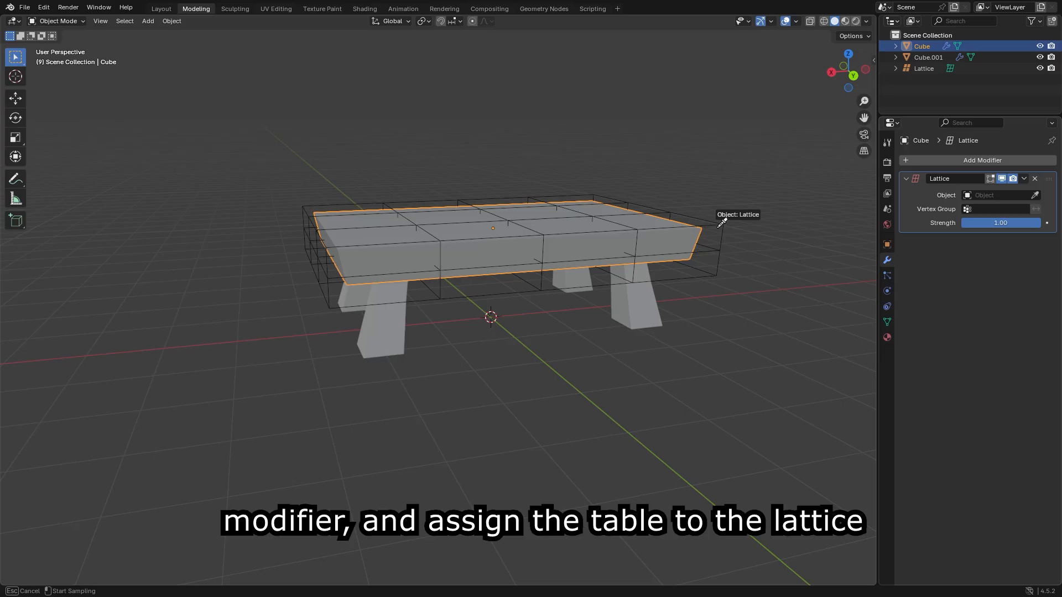
key(Tab)
key(Tab)
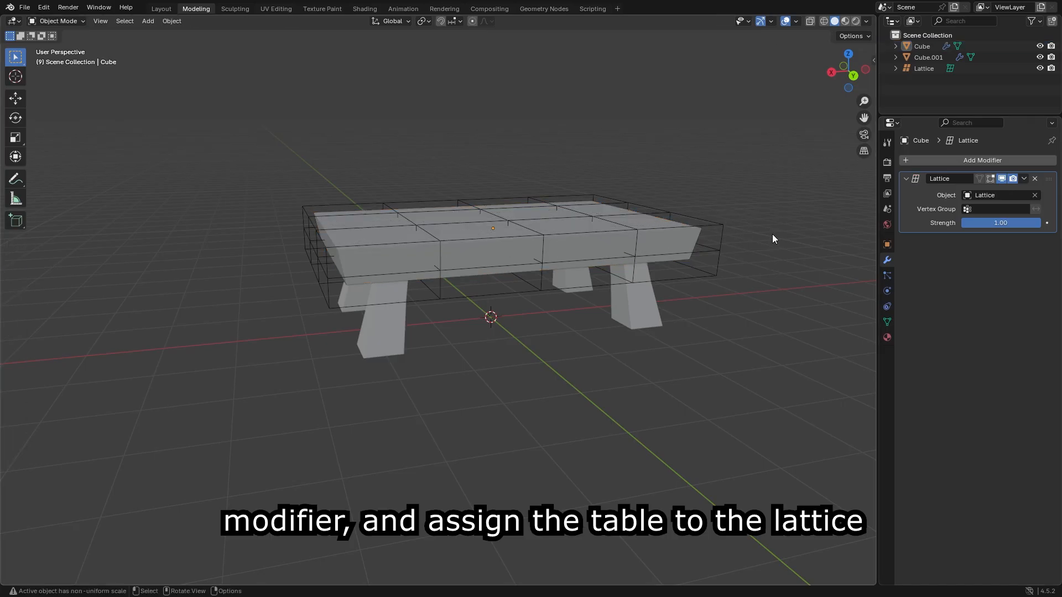
Edit the lattice and scale its central column of control points along Z with smooth proportional editing.
click(716, 225)
key(Tab)
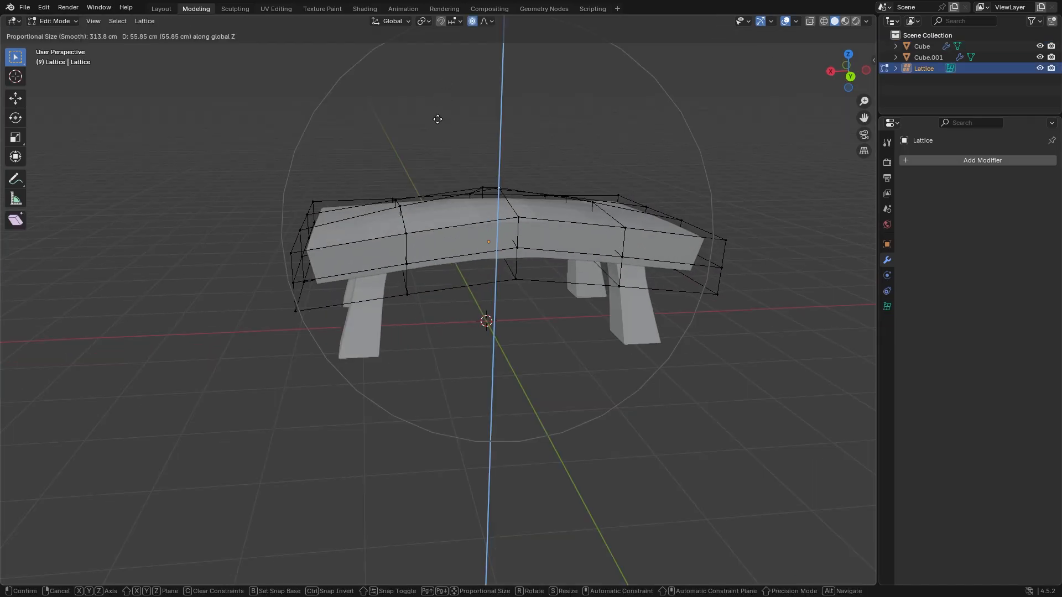
right_click(438, 145)
middle_drag(490, 228, 469, 217)
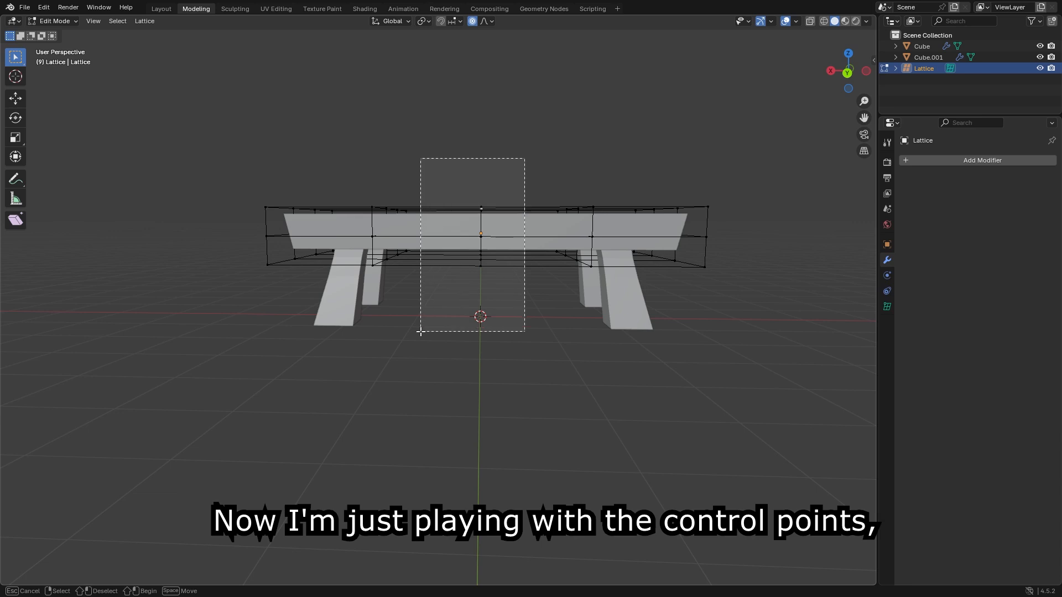
drag(420, 332, 420, 332)
key(s)
key(z)
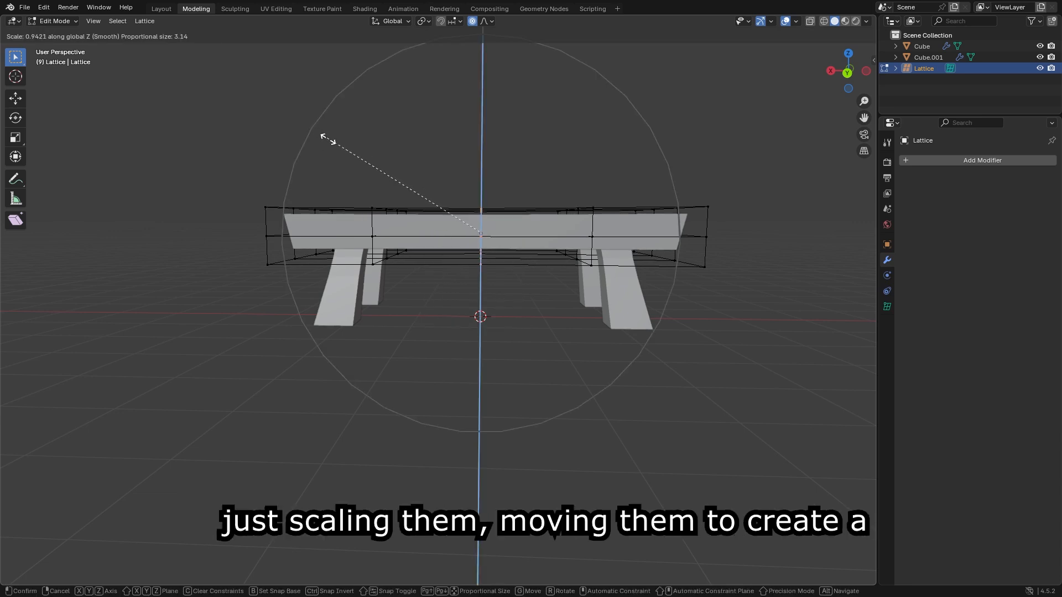
scroll(352, 145, down, 5)
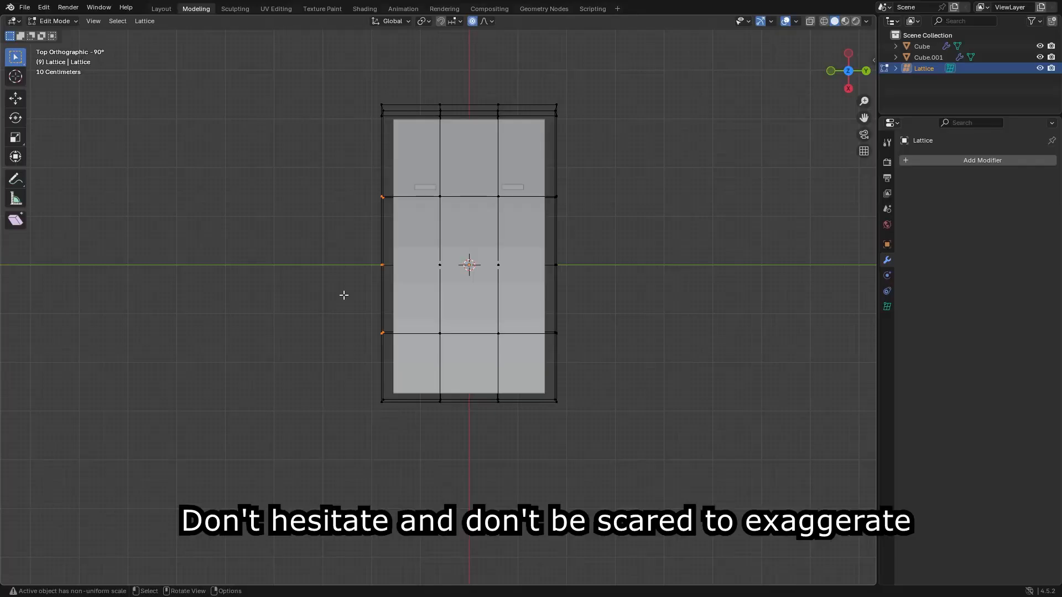
In top view, move the three middle control points of one long lattice side about 66 cm diagonally inward with proportional falloff.
key(g)
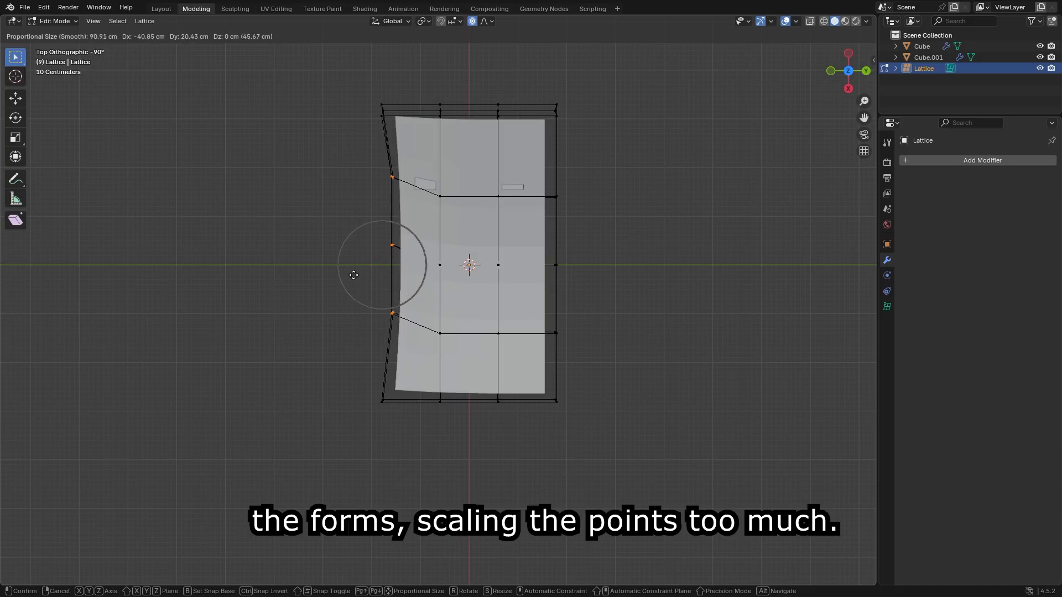
scroll(356, 261, down, 3)
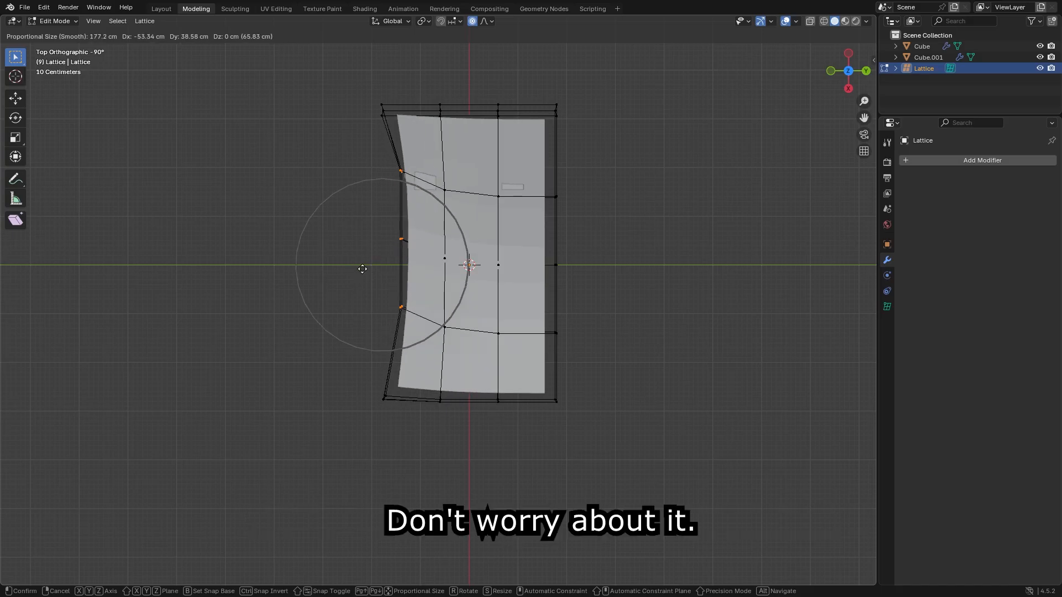
click(362, 269)
Pull two control points on the lattice's opposite long side inward one by one, using proportional falloff.
click(555, 197)
key(g)
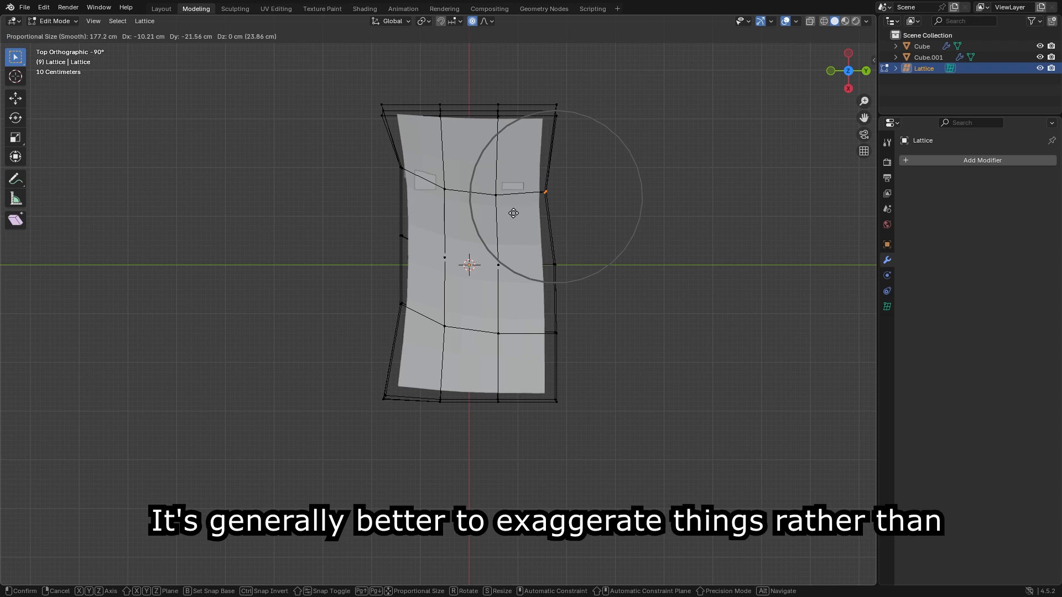
click(507, 209)
drag(521, 338, 521, 338)
key(g)
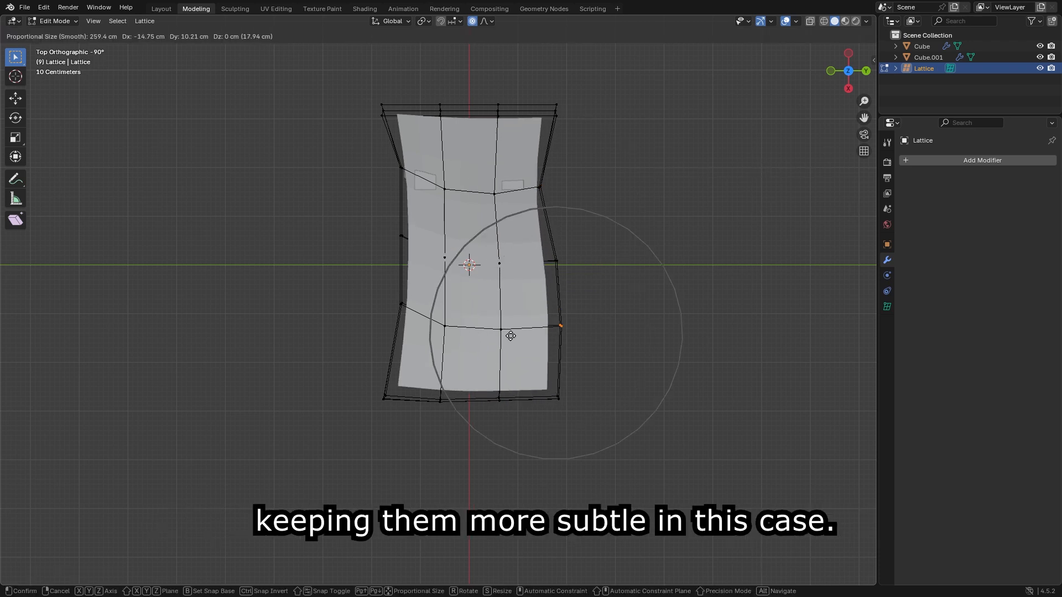
click(488, 337)
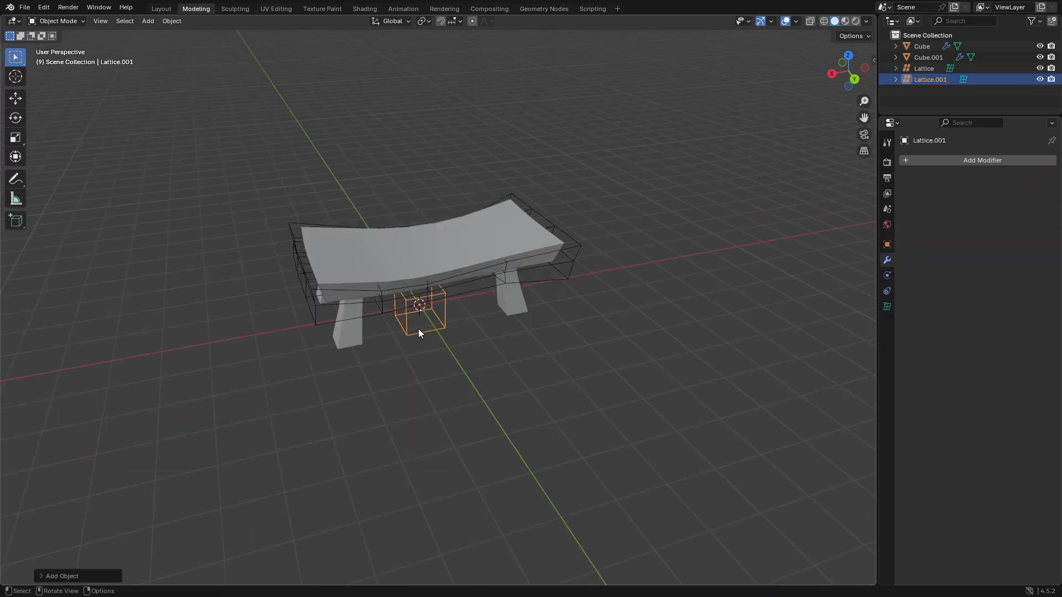
Fit the second lattice around the whole table by scaling and moving it along Z, and pick it for the legs' Lattice modifier.
click(185, 230)
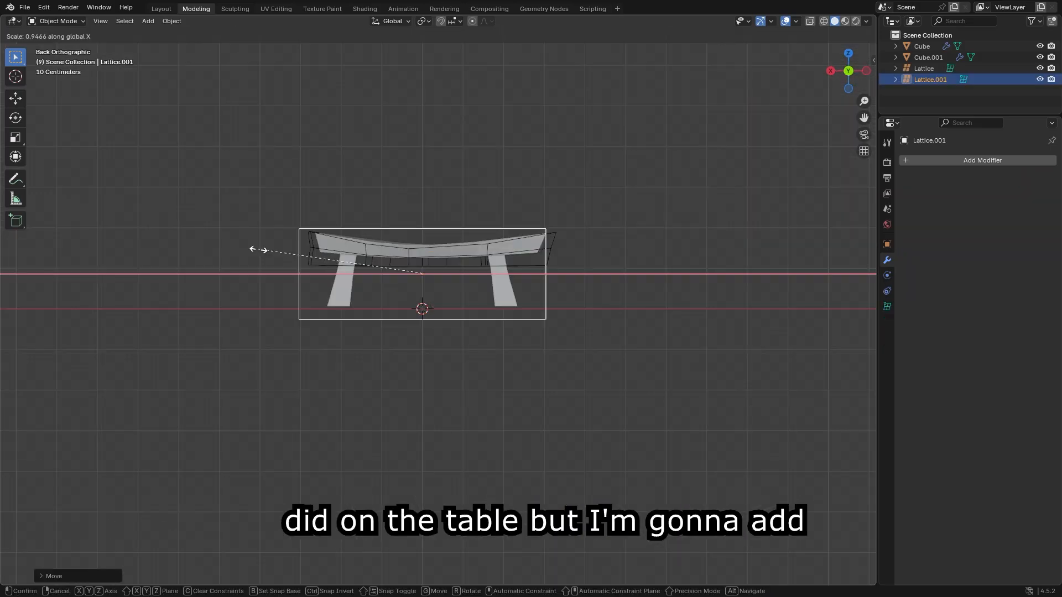
key(g)
key(z)
click(258, 247)
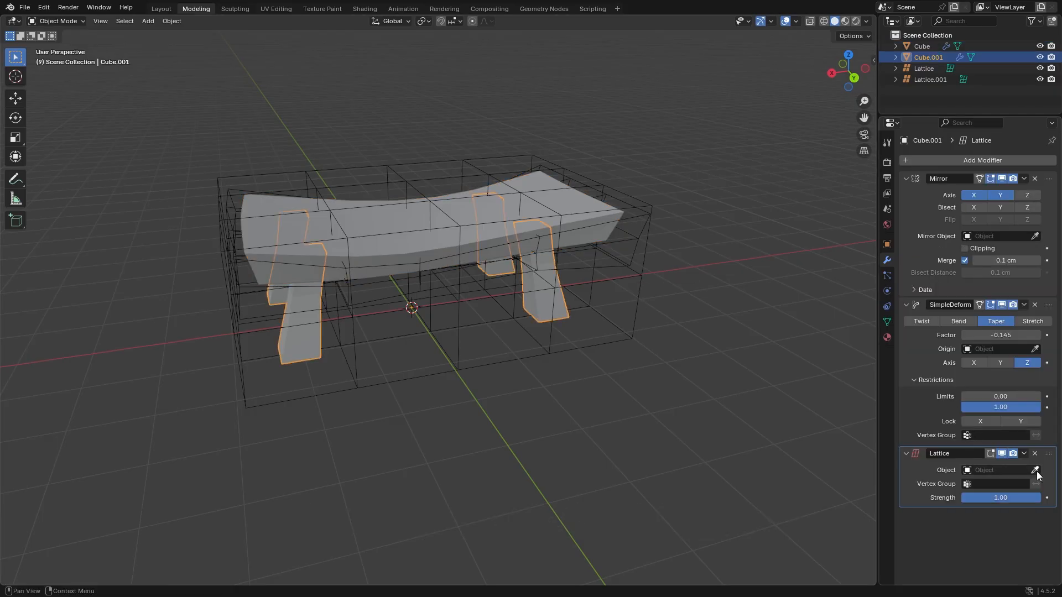
click(1035, 470)
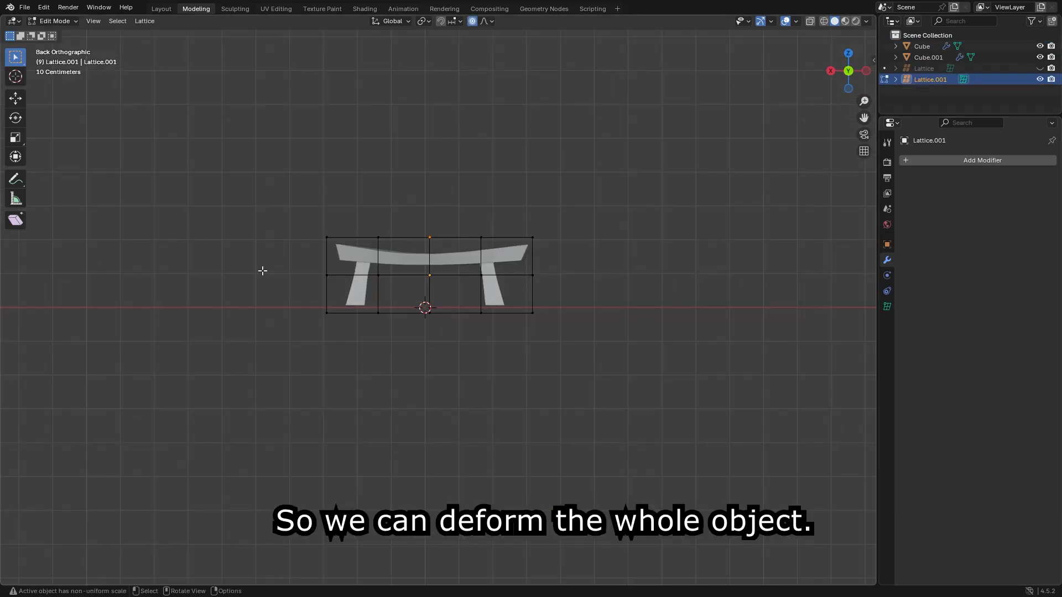
Widen the second lattice's top control points and narrow its bottom ones, keeping Z locked.
scroll(260, 271, up, 2)
drag(191, 142, 452, 284)
key(s)
key(shift+z)
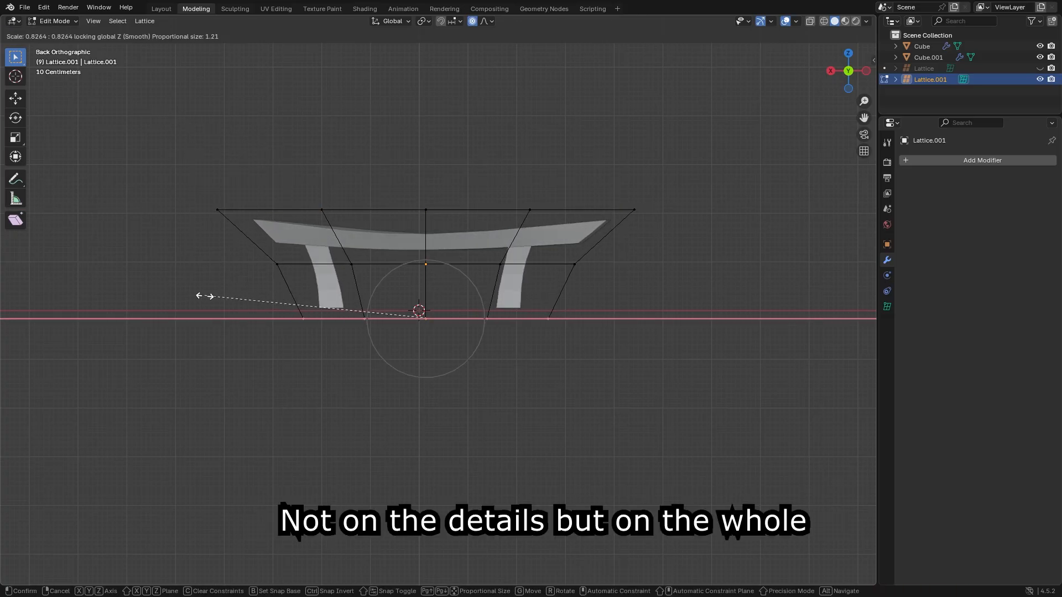
click(175, 295)
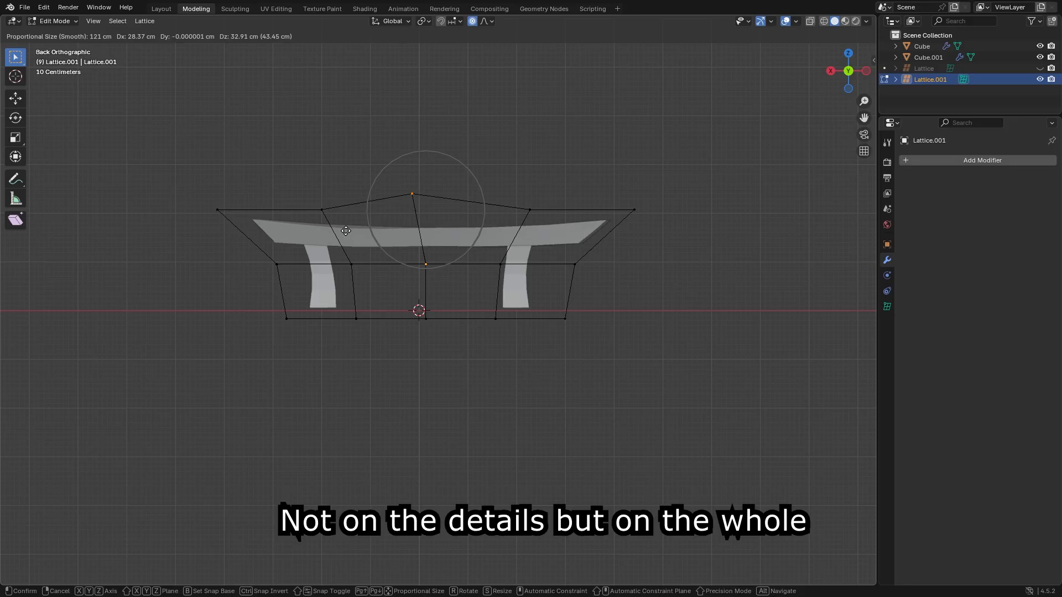
Raise the second lattice's top centre points and one top end corner diagonally by about 43 cm each.
click(346, 230)
drag(151, 148, 281, 259)
key(g)
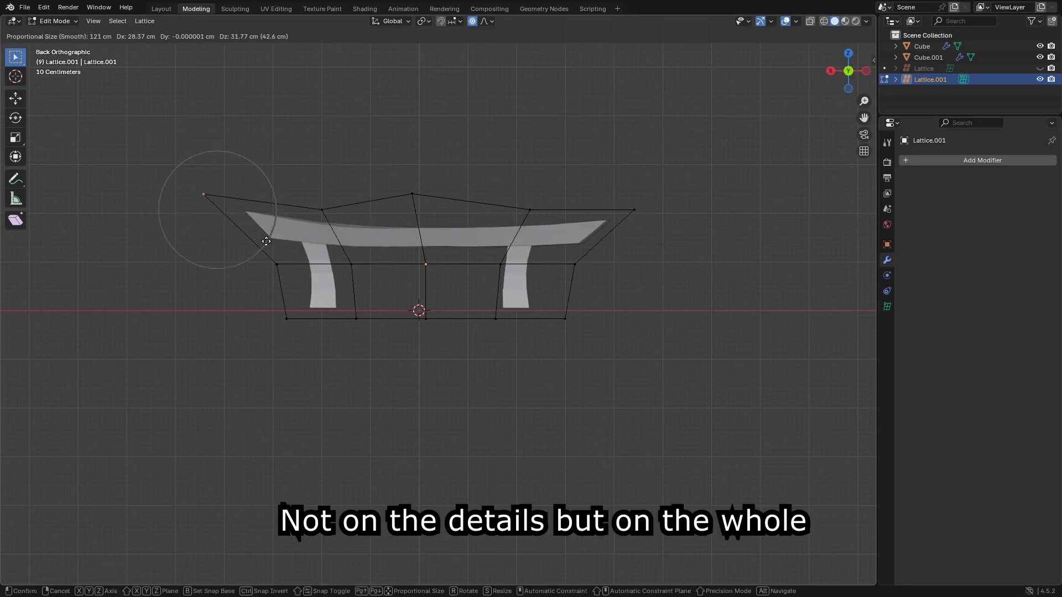
click(266, 239)
Shift the lattice's middle-height control points slightly and raise the top corner at the opposite end.
drag(629, 229, 424, 305)
key(g)
click(438, 300)
middle_drag(438, 301, 386, 317)
drag(727, 167, 619, 267)
key(g)
click(621, 241)
middle_drag(614, 244, 694, 241)
Raise another top corner of the lattice along Z and lift the nearby top-edge control points.
drag(185, 191, 310, 271)
key(g)
key(z)
click(332, 240)
middle_drag(332, 240, 346, 230)
drag(408, 161, 345, 191)
key(g)
click(341, 161)
Raise the lattice's top centre control point and an outer top corner point along Z.
middle_drag(341, 161, 313, 141)
drag(504, 146, 466, 188)
key(g)
key(z)
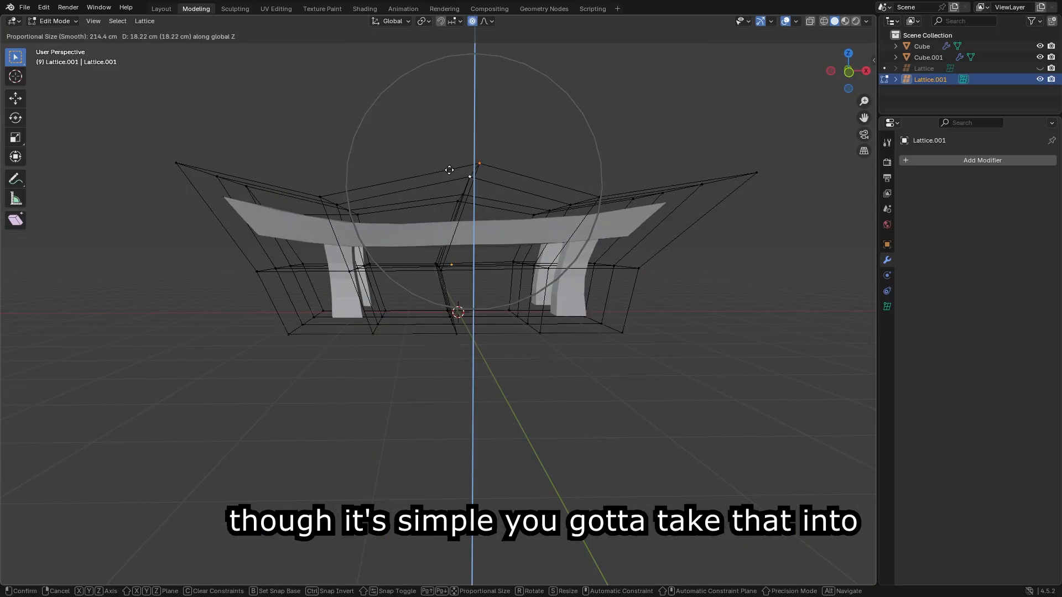
click(455, 154)
middle_drag(455, 155, 473, 169)
click(148, 191)
key(g)
key(z)
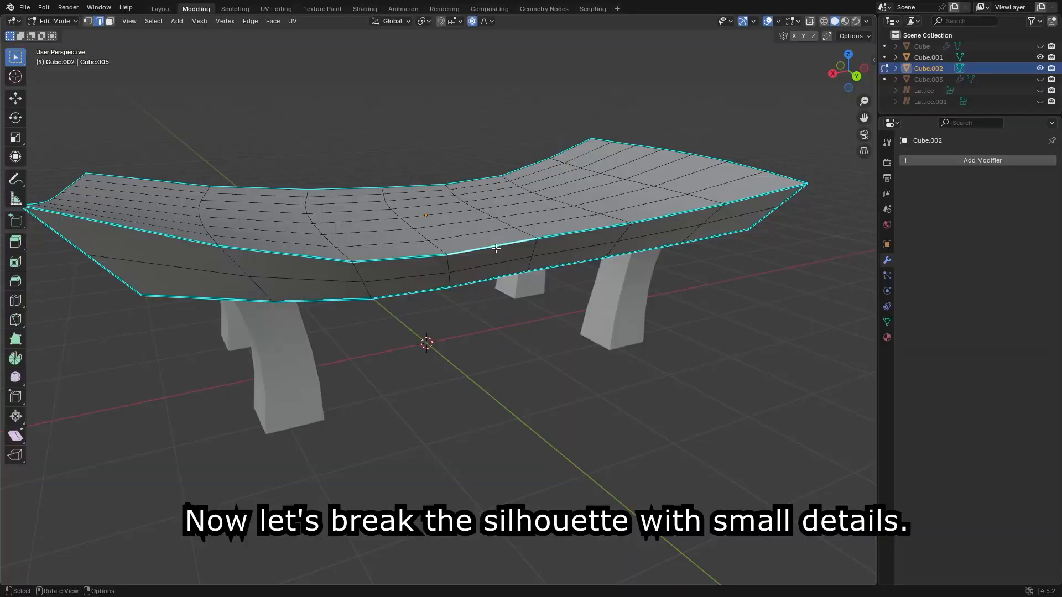
Bevel a rim edge in the middle of the table top's long side.
key(ctrl+b)
click(483, 228)
middle_drag(483, 228, 441, 225)
Slide the vertices around the beveled rim edge along their edges to form an irregular chip.
key(1)
click(304, 238)
key(g)
key(g)
click(238, 238)
click(483, 239)
key(g)
key(g)
click(559, 240)
key(g)
key(g)
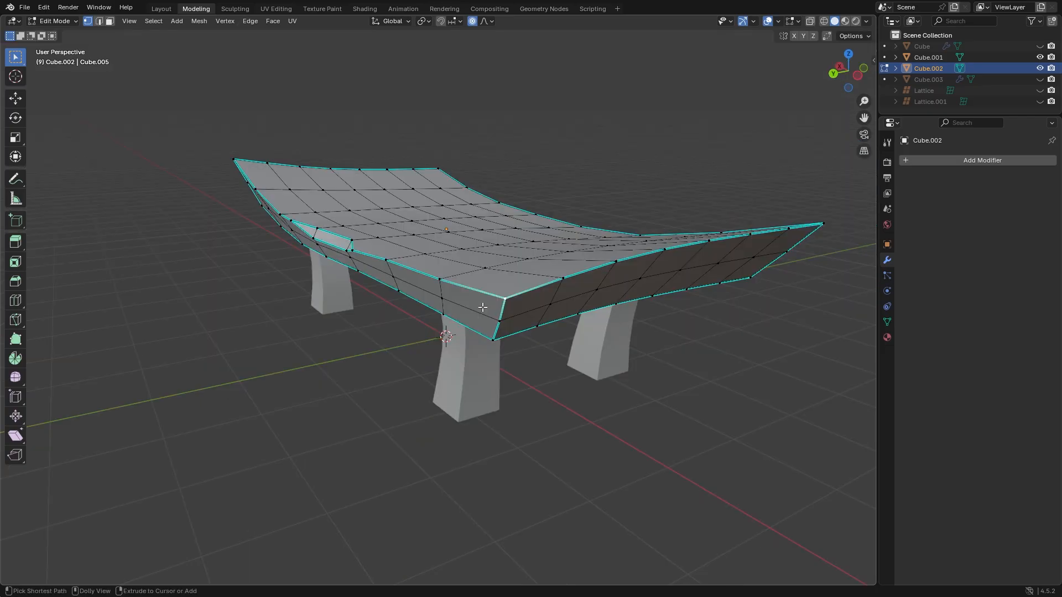
Bevel a corner vertex of the table top and slide the vertices of the chip on its short side.
key(ctrl+shift+b)
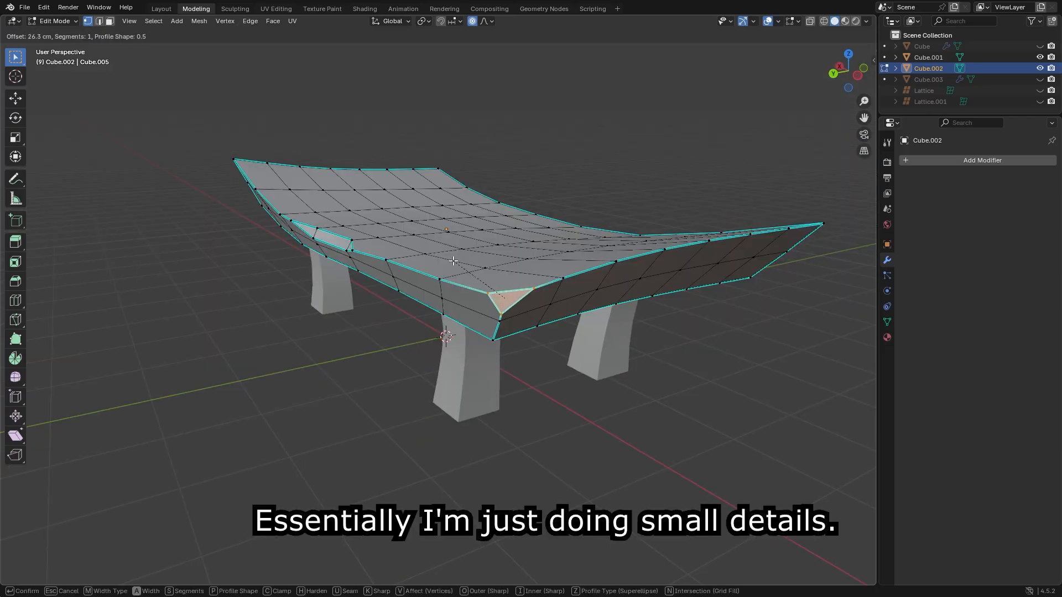
click(464, 284)
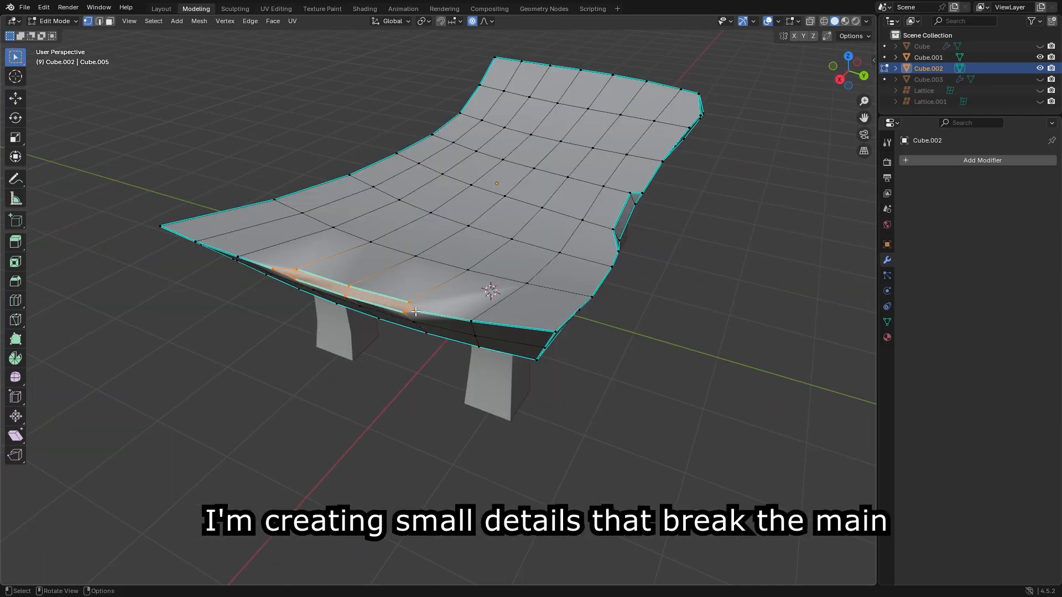
key(g)
key(g)
click(404, 314)
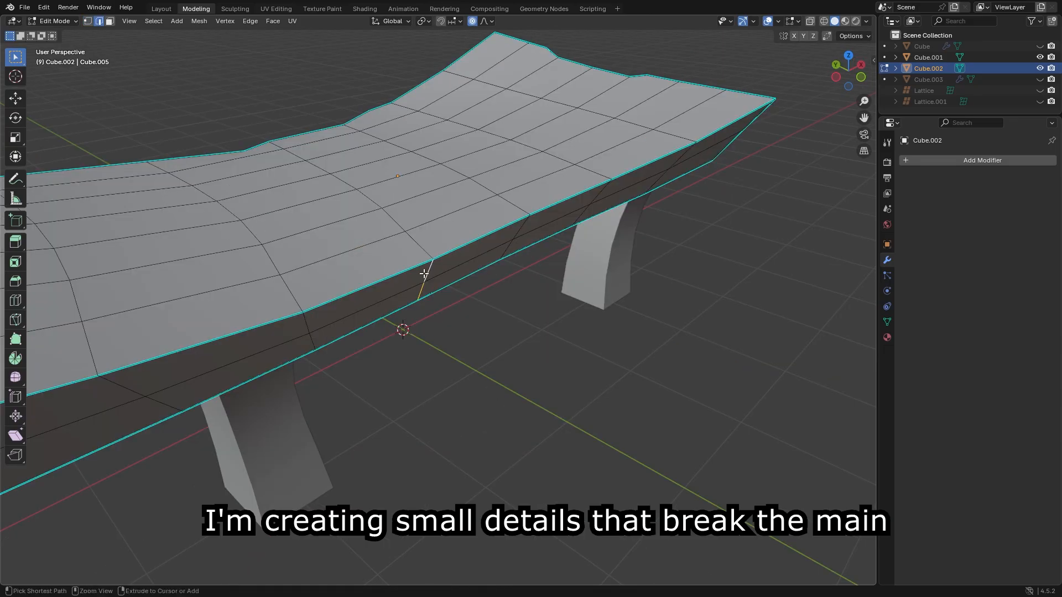
Bevel the vertical edge midway along the table top's other long side and move its vertices inward along Y to shape a notch.
key(ctrl+b)
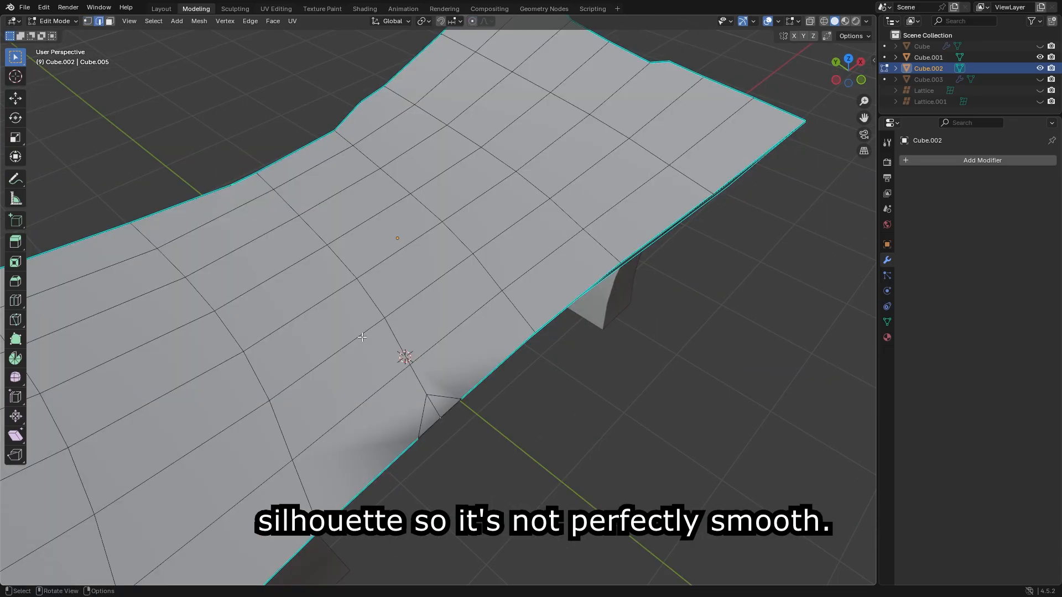
key(g)
key(y)
click(370, 308)
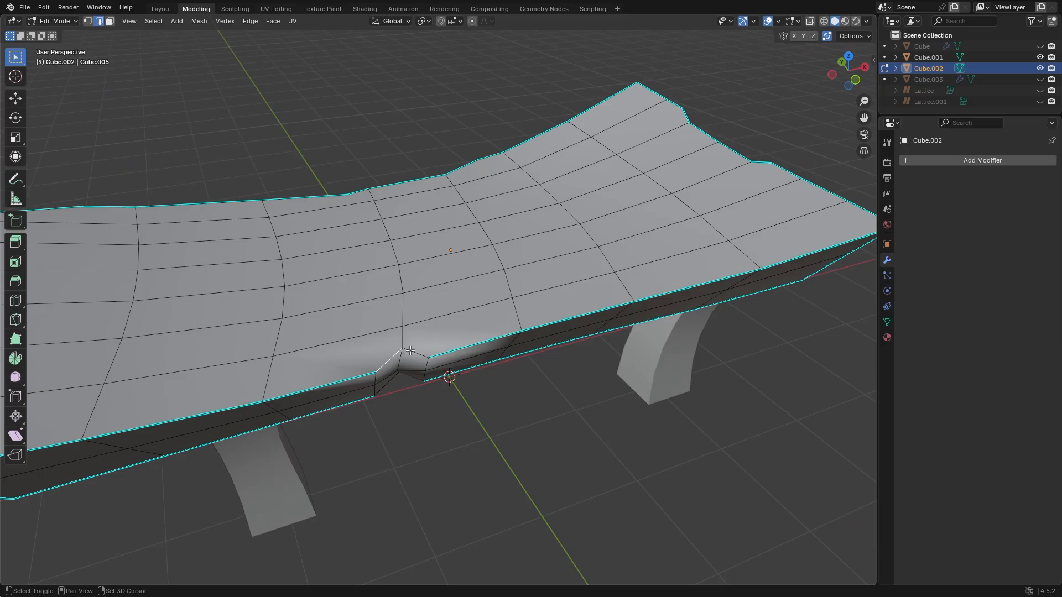
middle_drag(432, 310, 459, 297)
key(g)
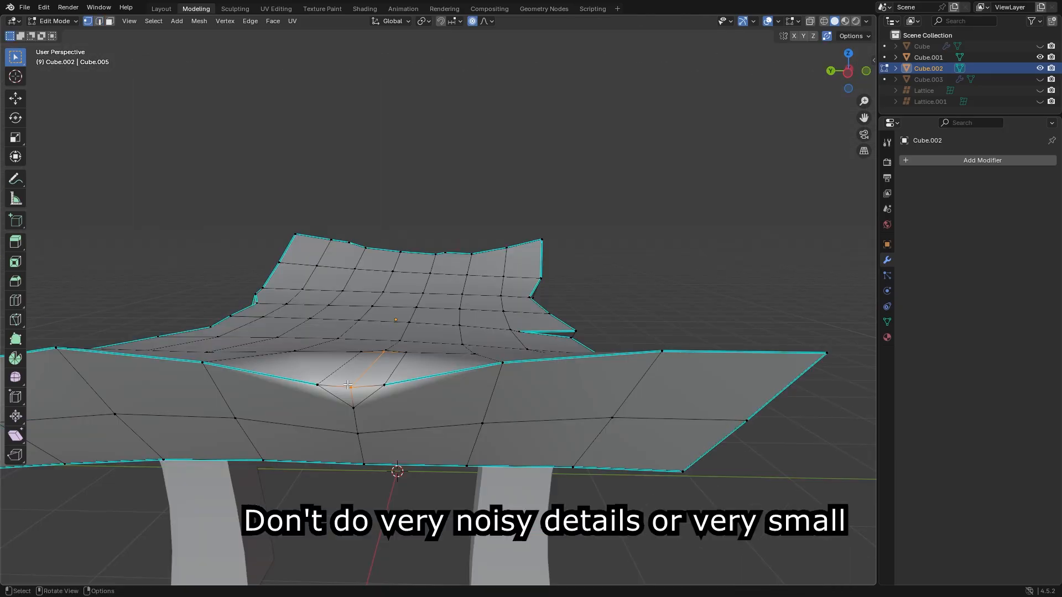
Slide the notch's middle vertices down along their edges, then slide the end edge of the recessed face on the table top's side.
key(shift+v)
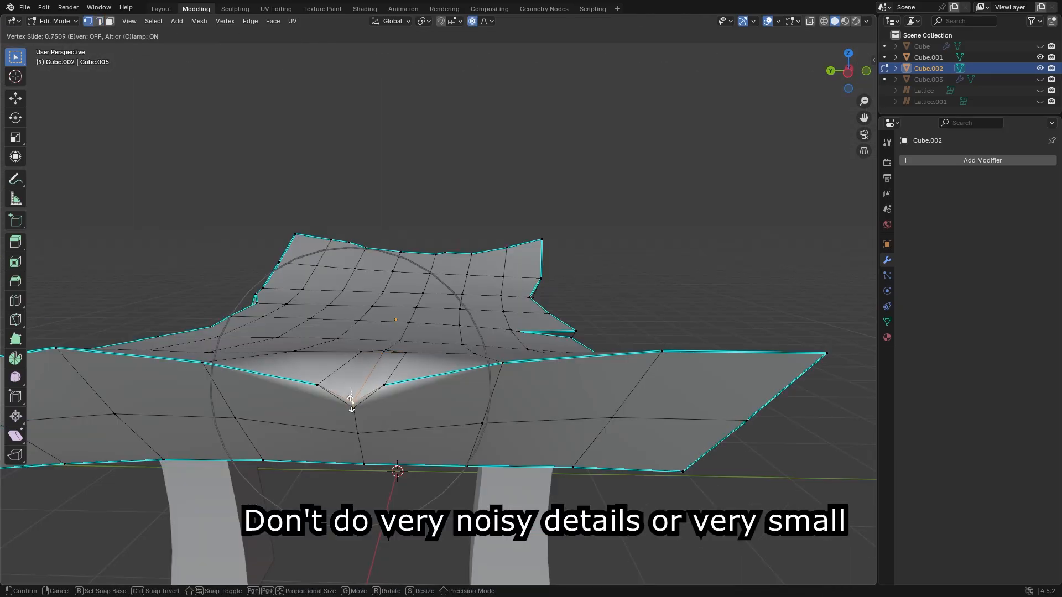
click(354, 421)
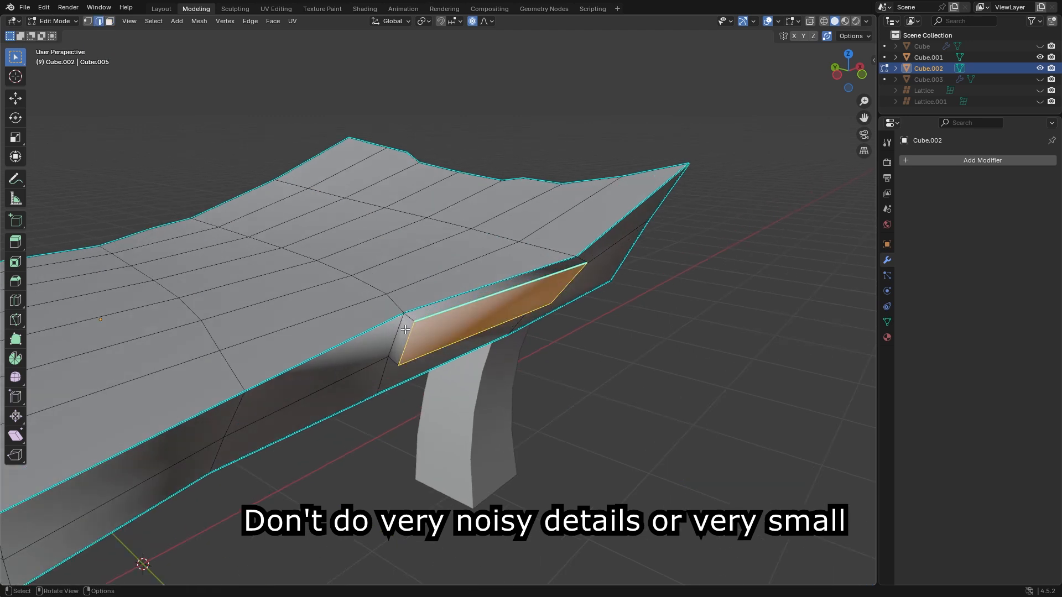
click(406, 340)
key(g)
key(g)
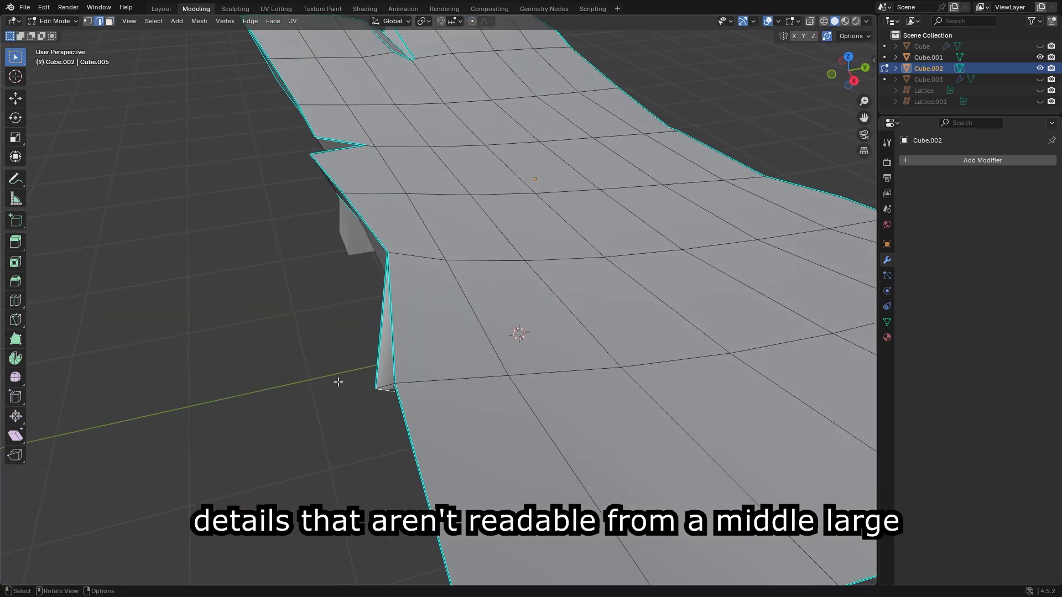
Move the chip on the table top's long side along Y and slide its end edge to make the break bigger and chunkier.
key(g)
key(y)
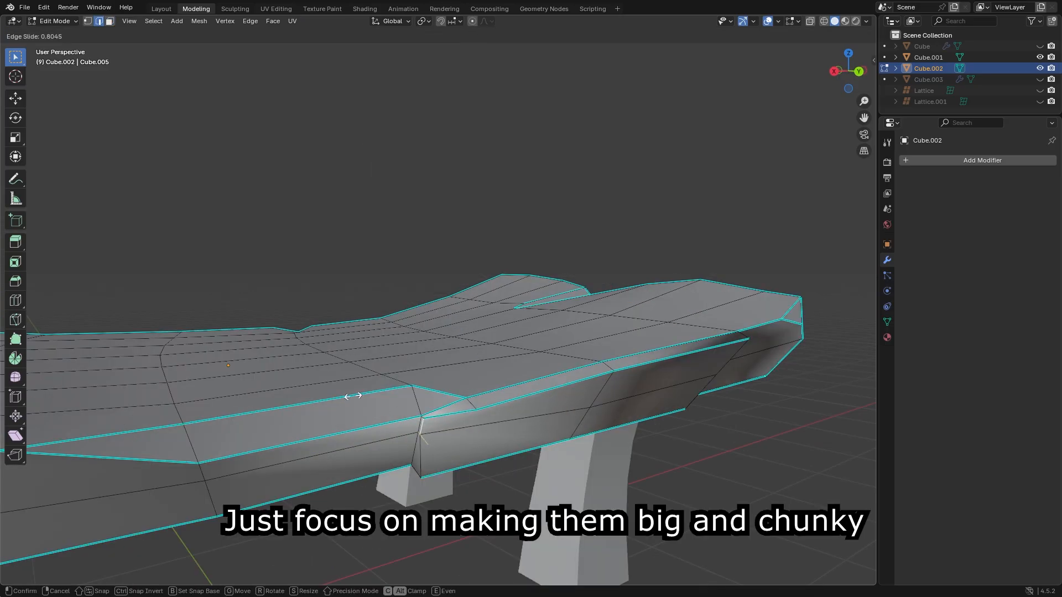
click(370, 431)
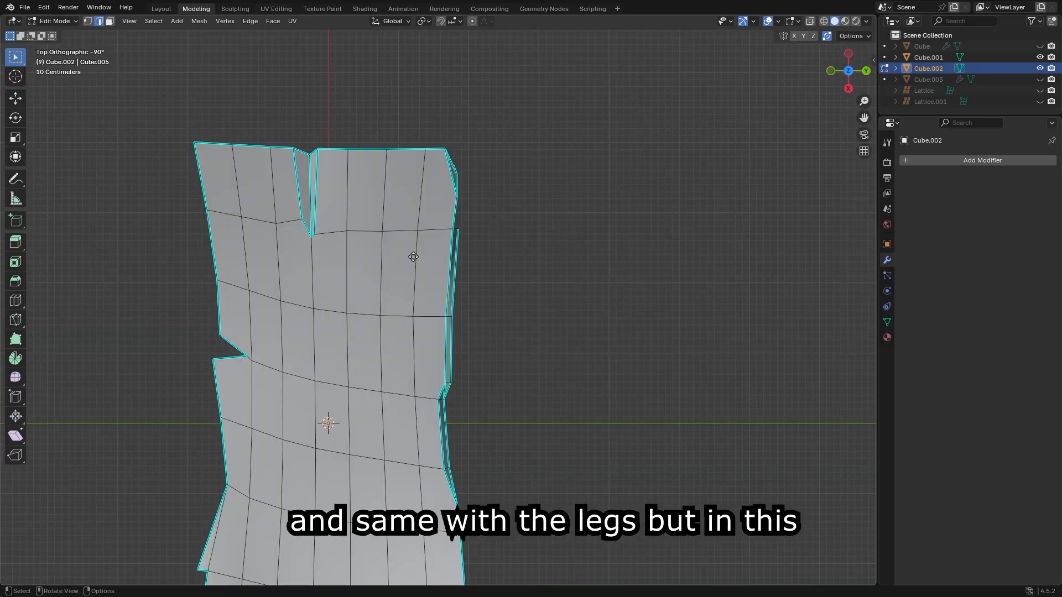
key(g)
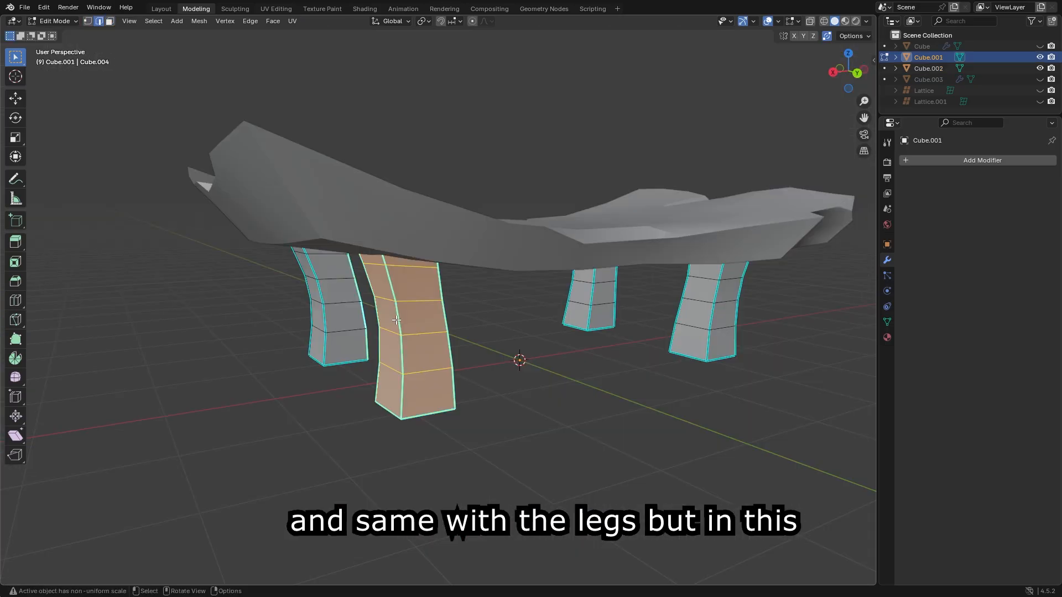
Bevel a horizontal edge midway up a table leg with two segments and try to move its middle corner vertex inward in the horizontal plane.
key(alt+a)
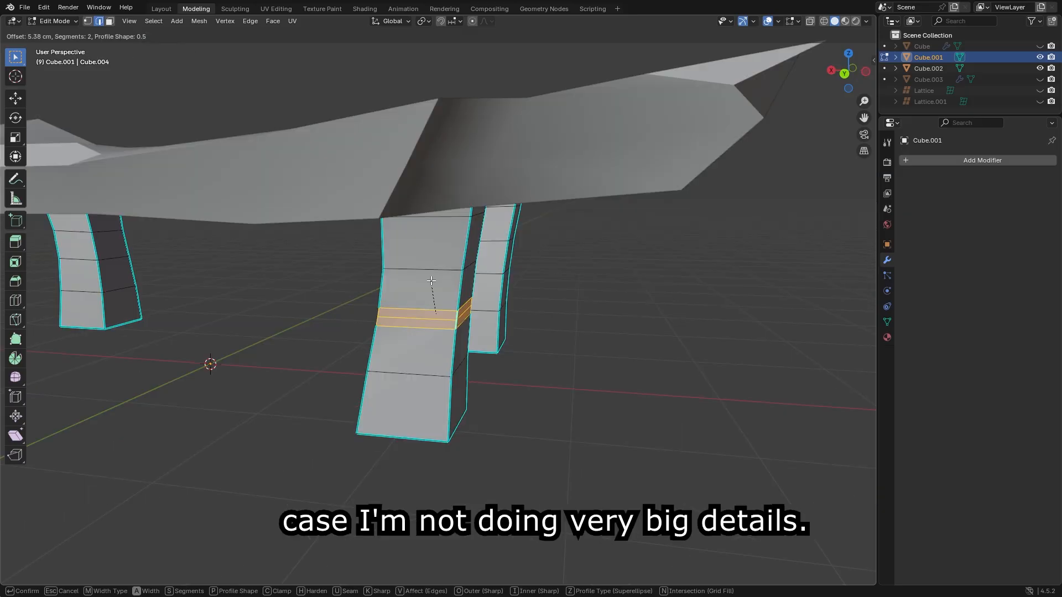
click(469, 320)
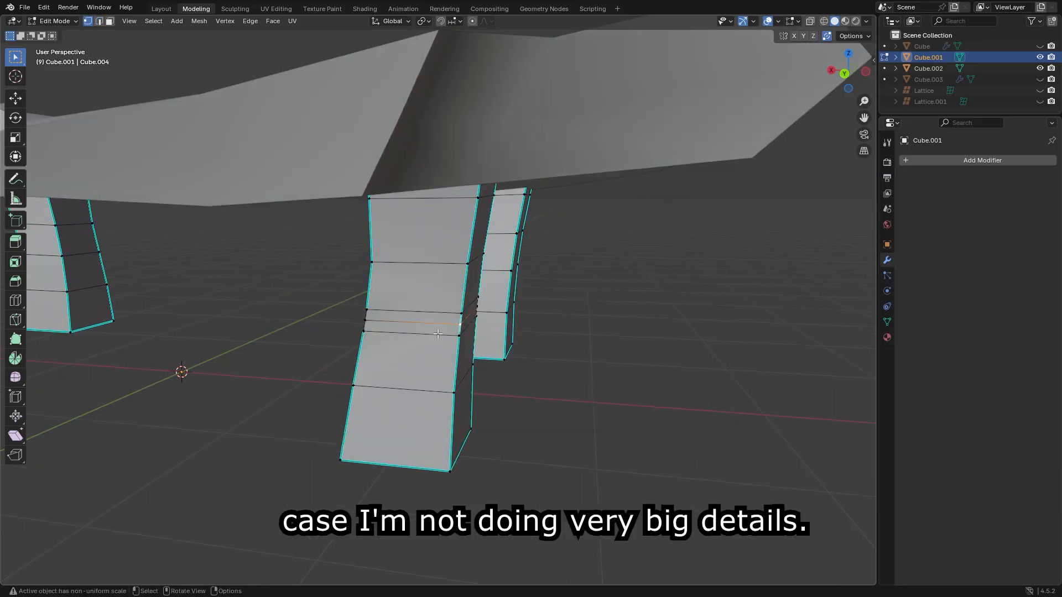
key(g)
key(shift+z)
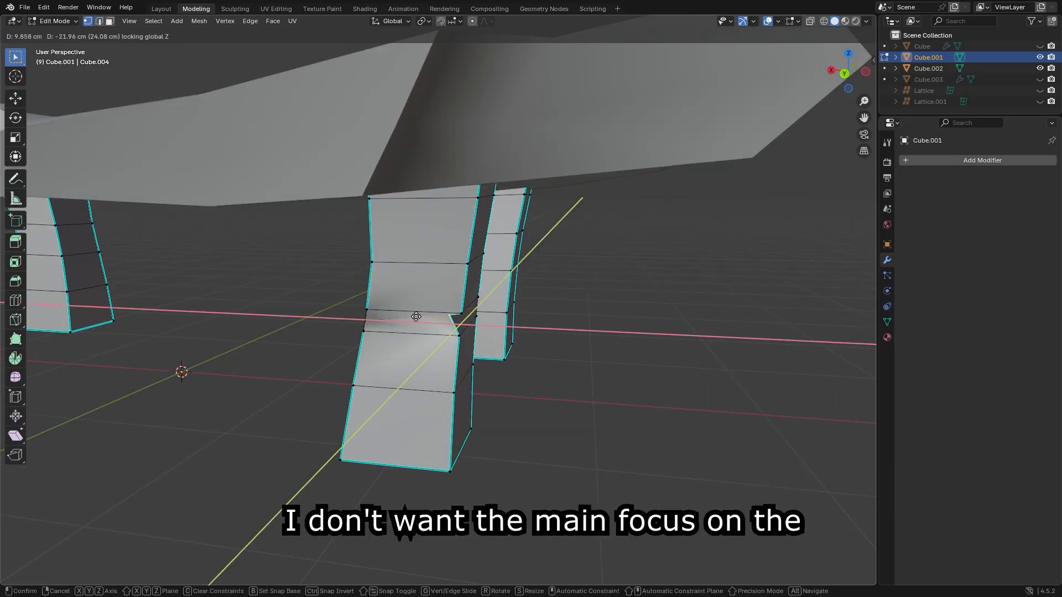
right_click(416, 317)
middle_drag(415, 316, 189, 278)
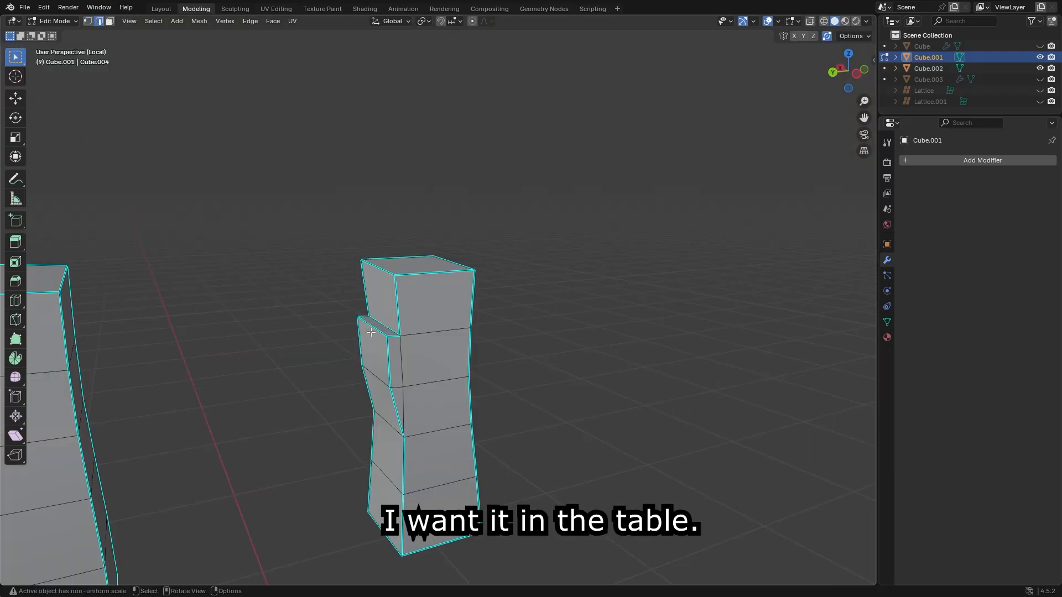
middle_drag(371, 332, 320, 327)
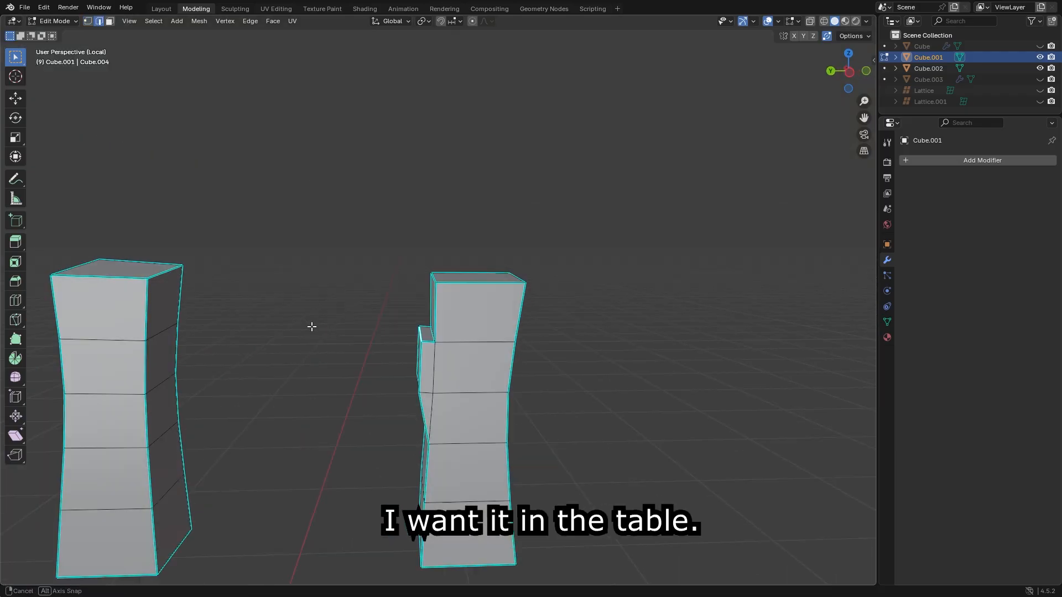